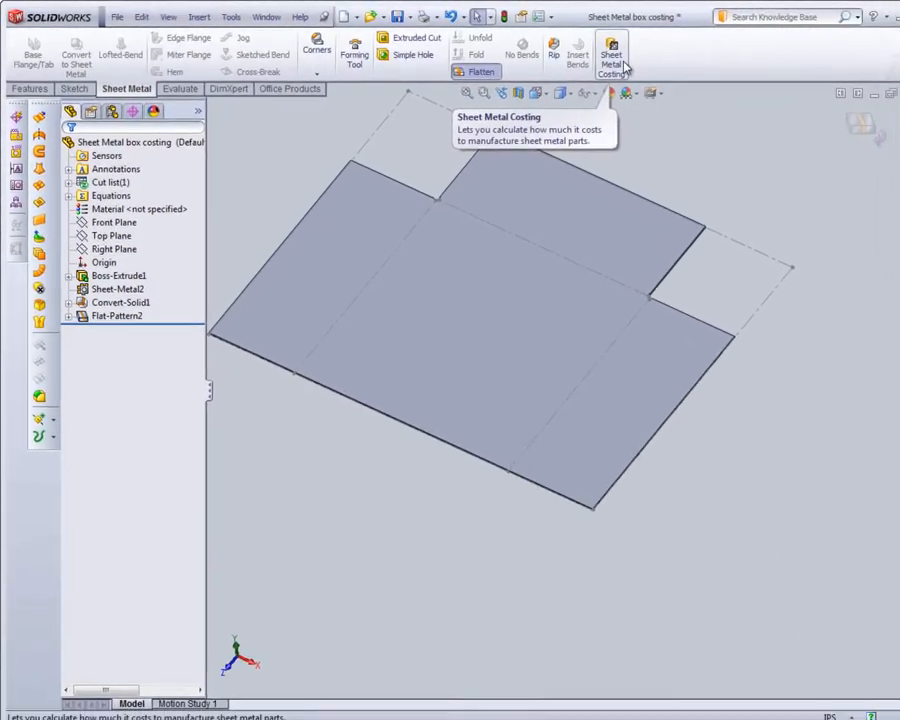
- Start Sheet Metal Costing for the flattened box and keep Steel as the material class
left_click(598, 62)
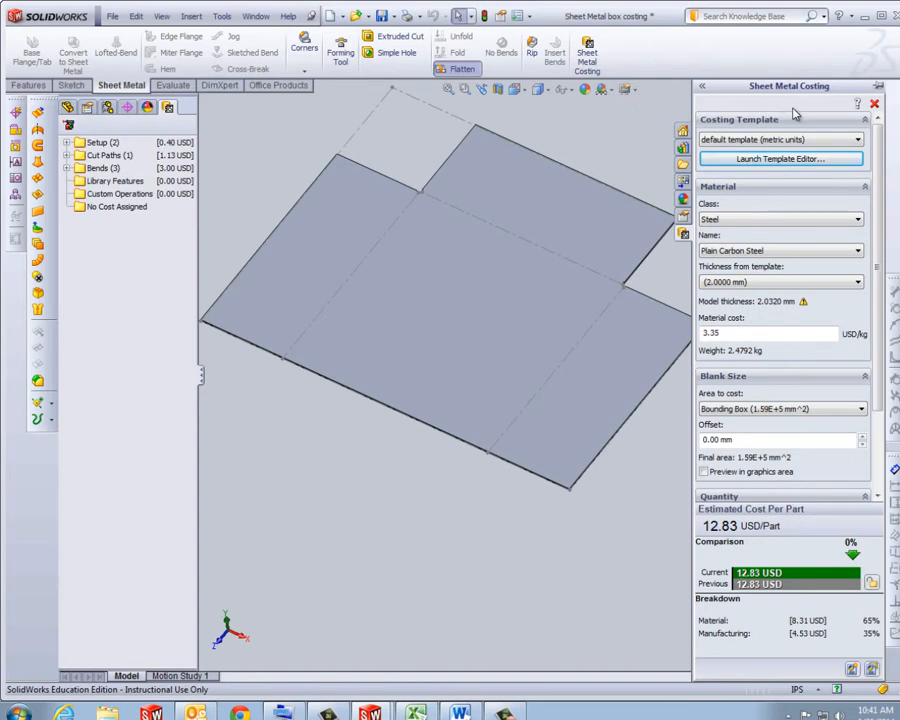
left_click(858, 221)
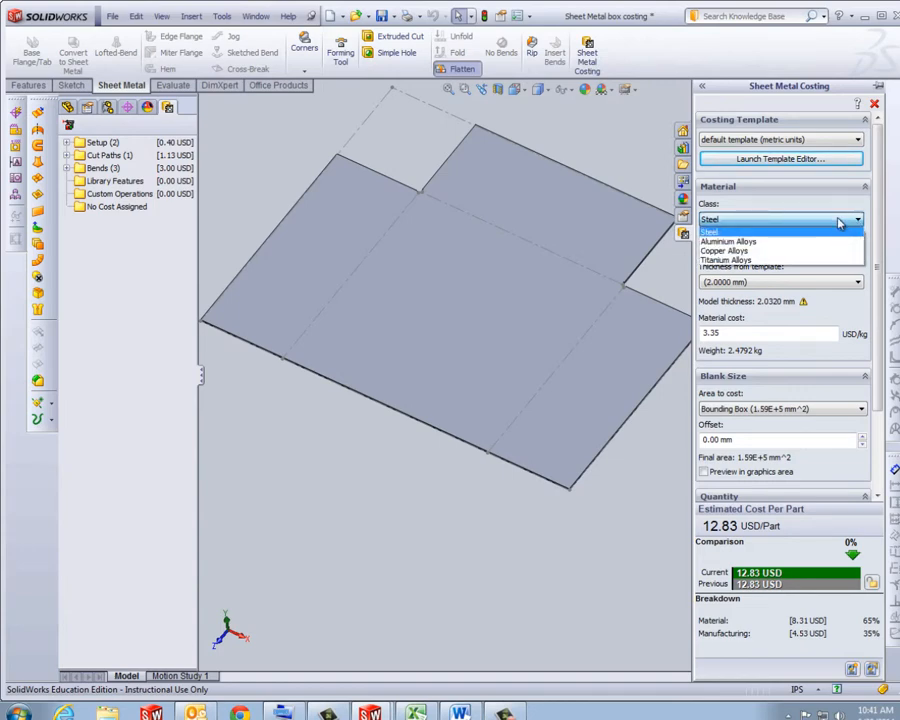
left_click(840, 230)
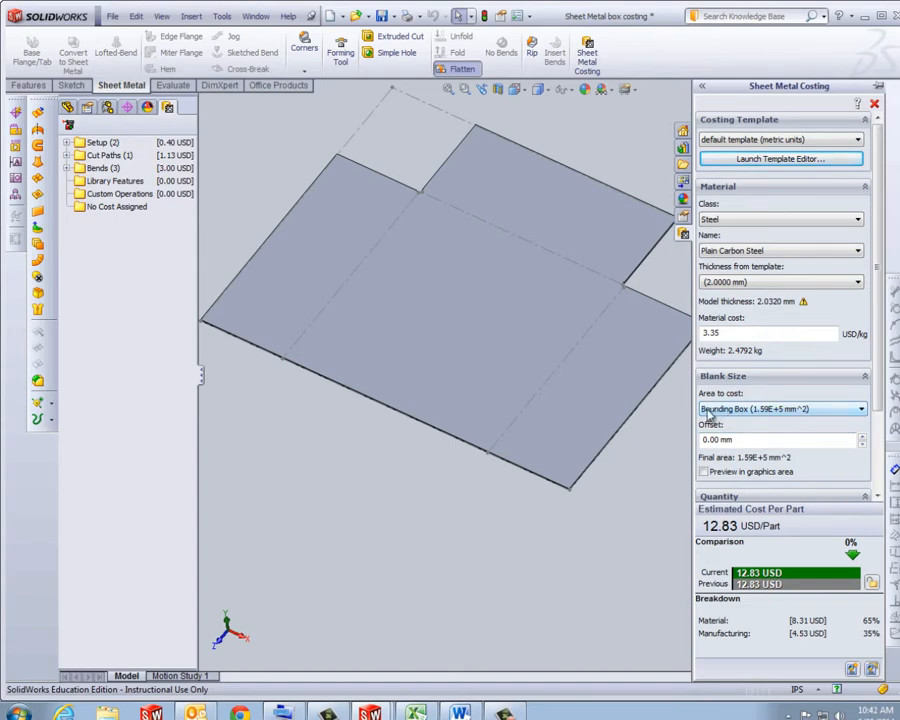
- Turn on the graphics-area preview of the bounding-box blank and inspect the waste areas at the flat pattern's corners
middle_click_drag(598, 408, 595, 372)
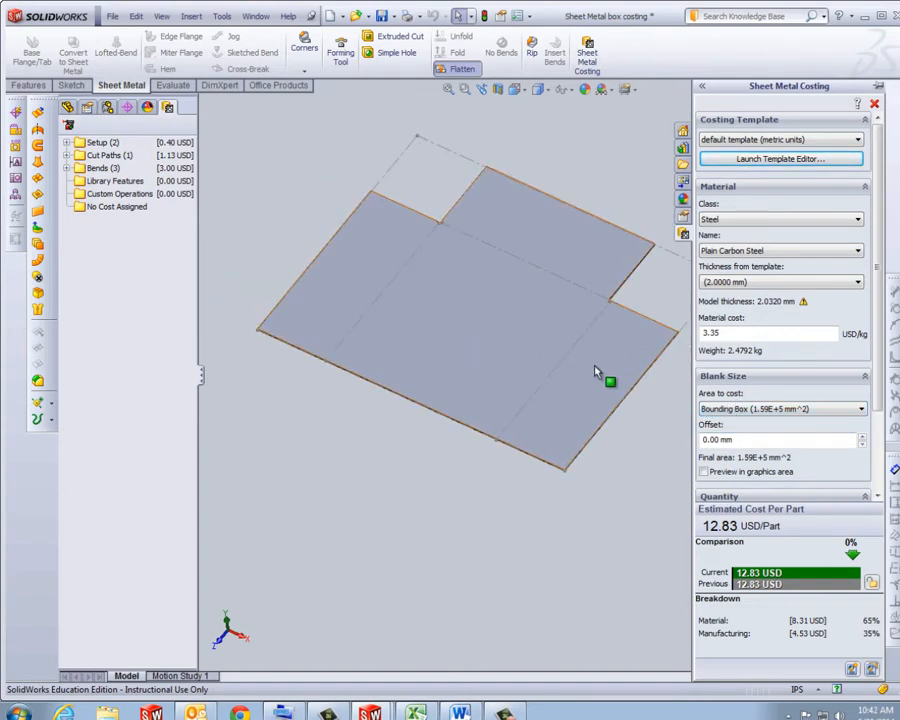
left_click(703, 472)
scroll(345, 378, "up", 3)
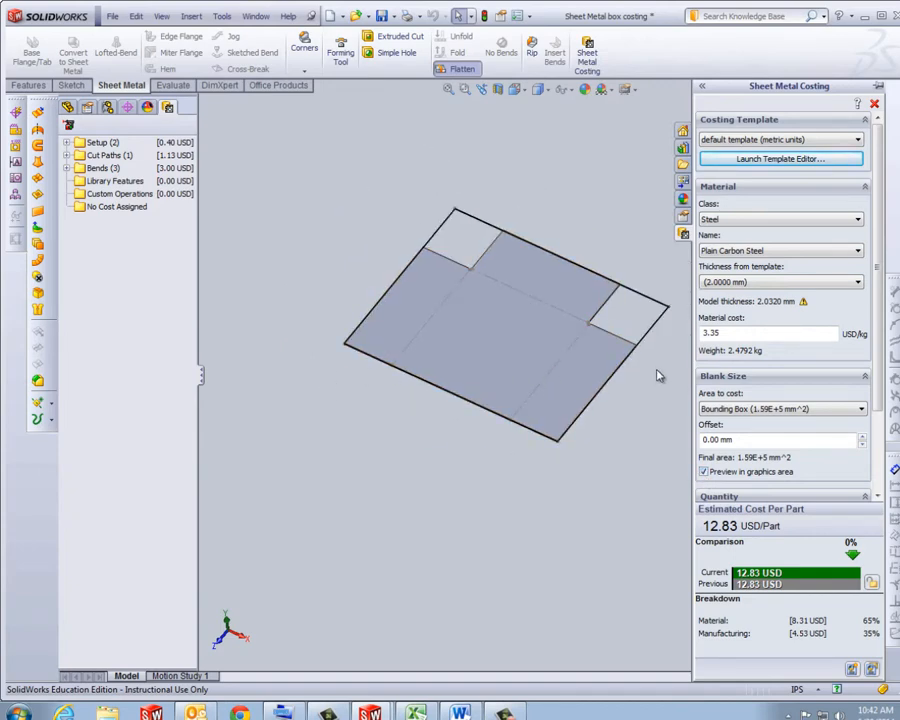
scroll(660, 370, "down", 4)
scroll(605, 335, "down", 6)
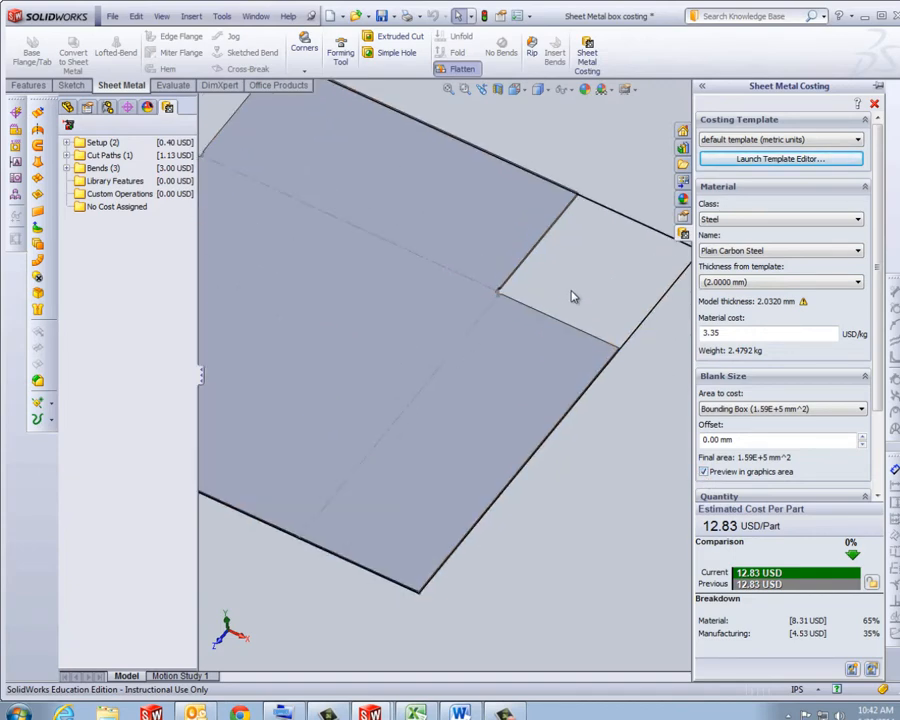
middle_click_drag(574, 275, 607, 259)
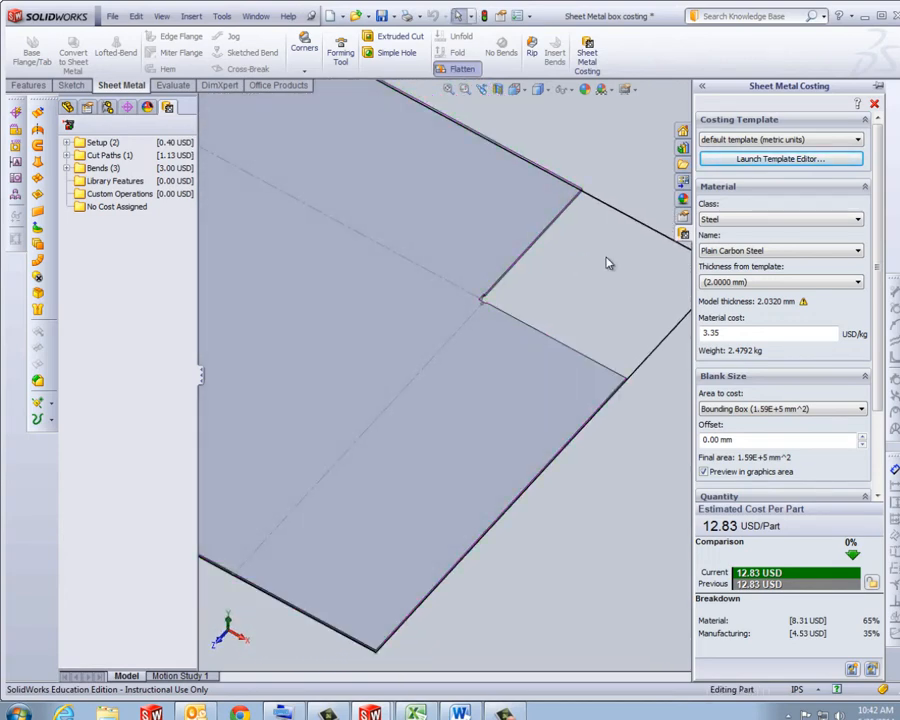
scroll(579, 280, "up", 5)
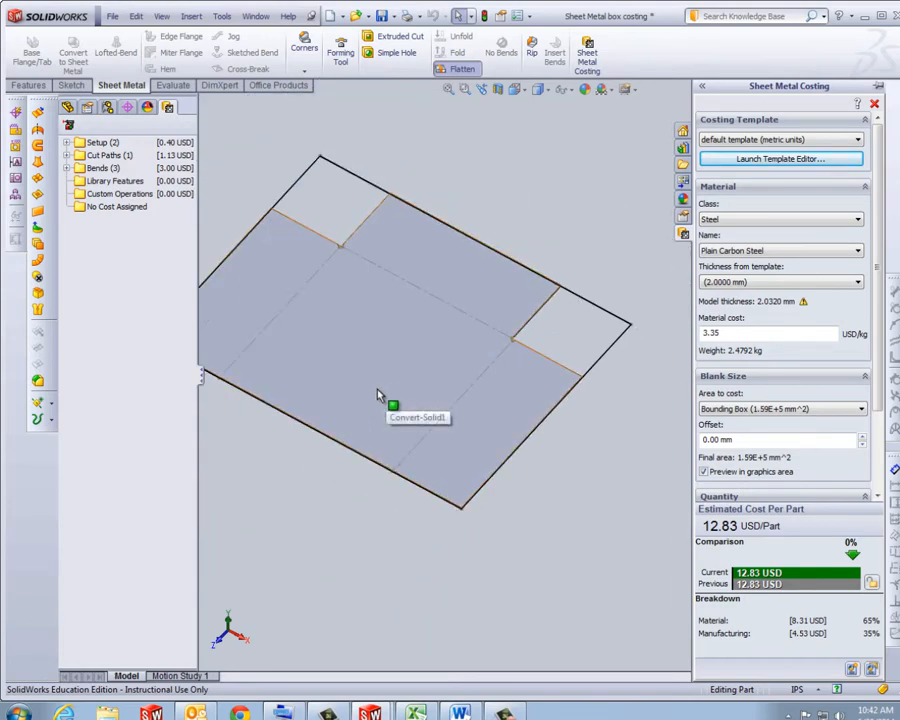
middle_click_drag(370, 388, 600, 460)
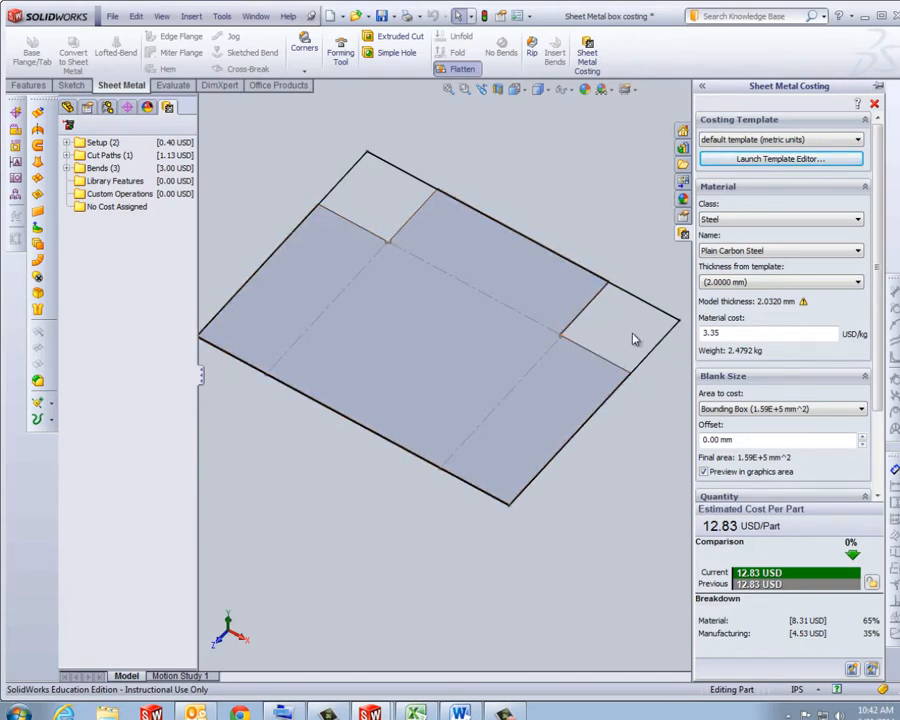
- Increase the blank size offset to 10 mm and inspect the enlarged blank outline around the flat pattern
left_click(862, 437)
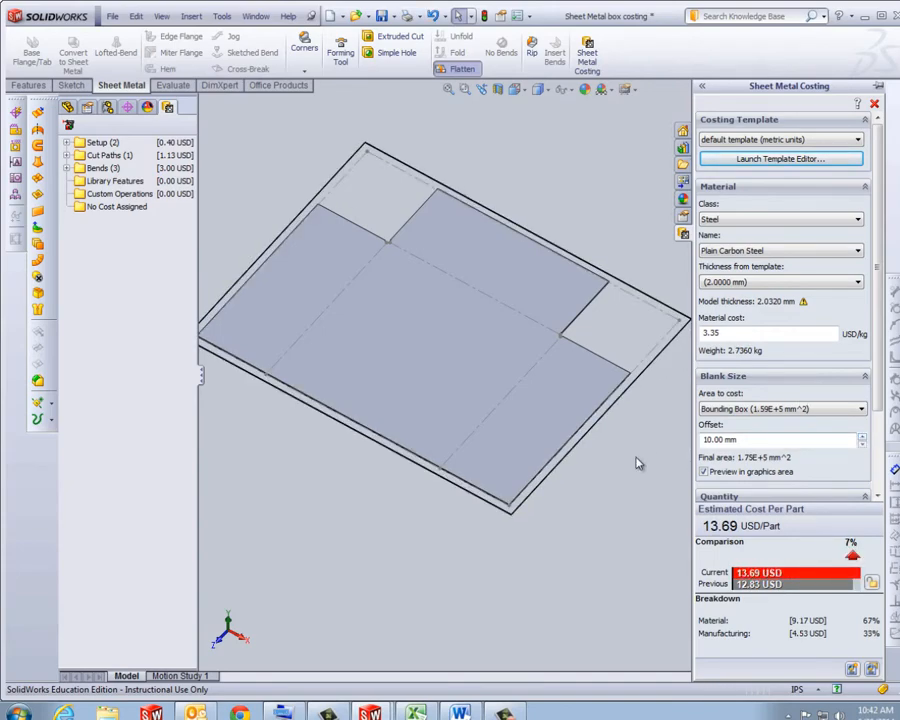
scroll(637, 336, "down", 5)
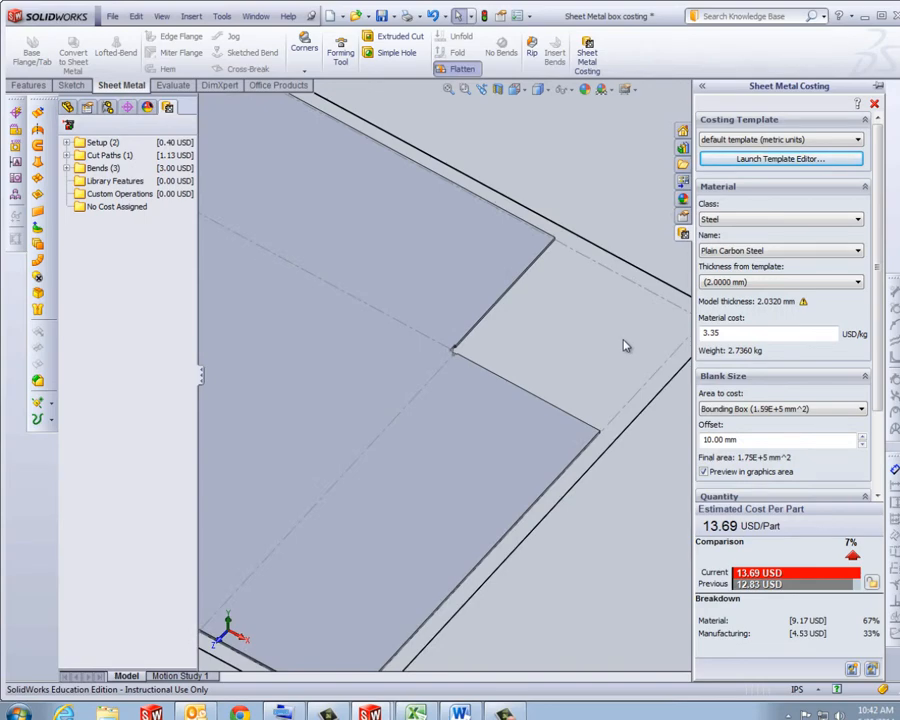
scroll(624, 346, "up", 4)
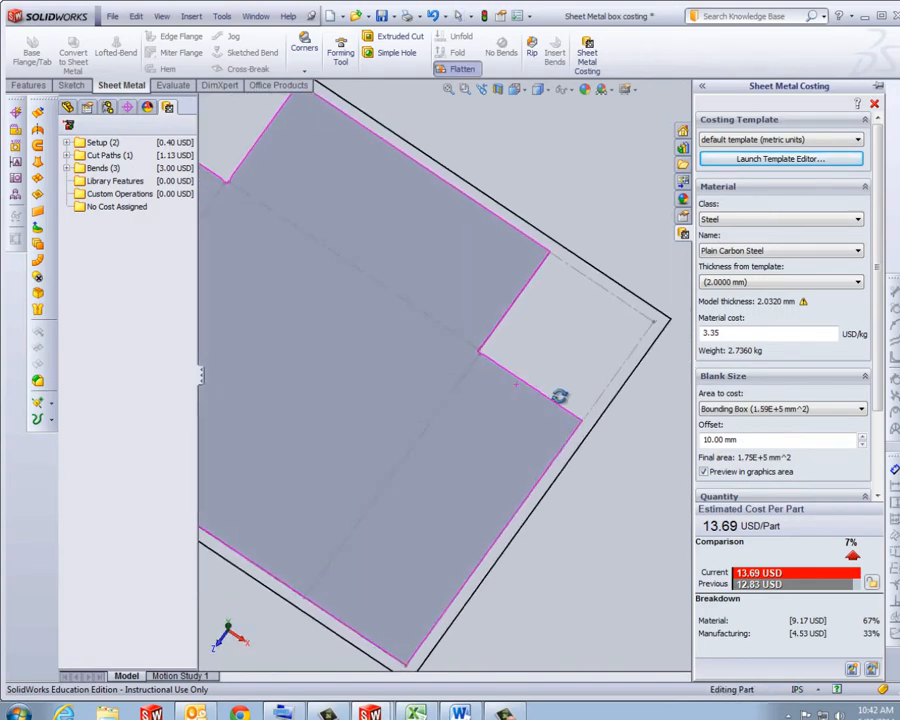
key("Escape")
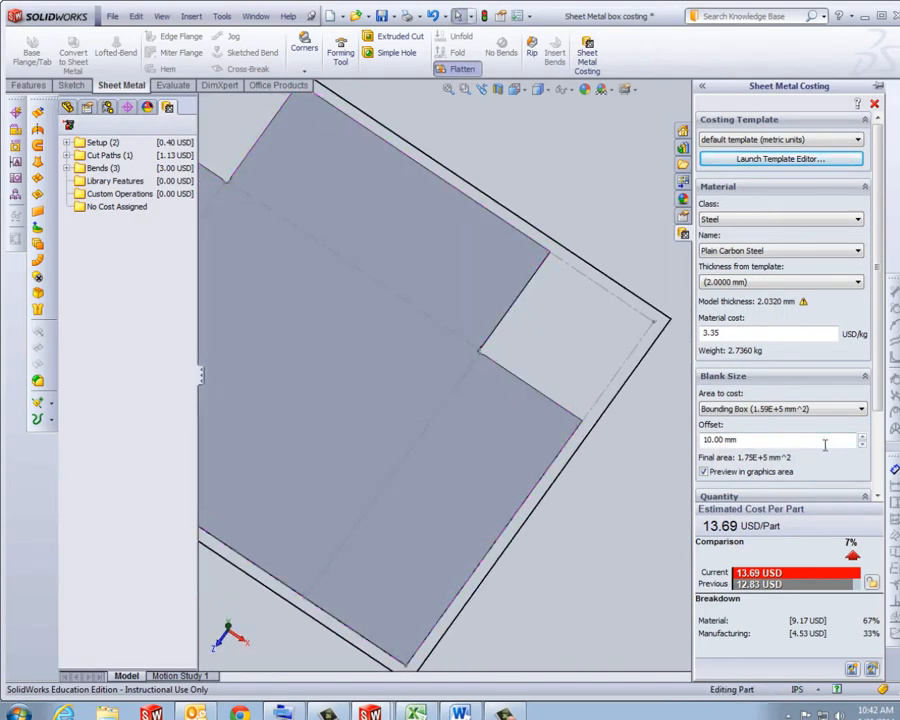
- Try a blank size offset of 5 mm and return the offset to 0 mm
left_click(760, 439)
type("5")
key("Return")
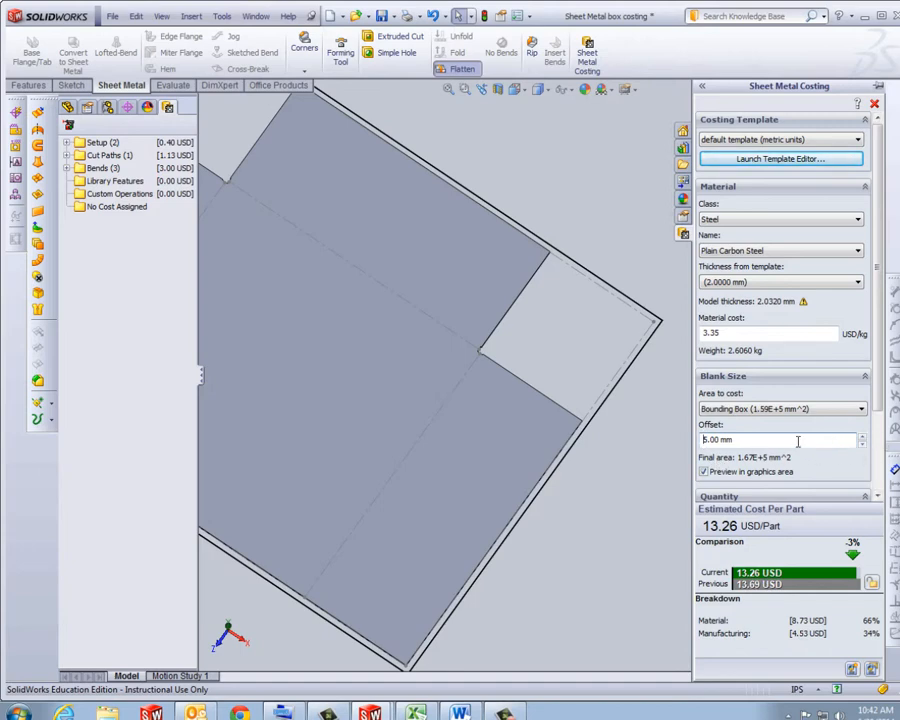
left_click_drag(797, 440, 642, 438)
type("0")
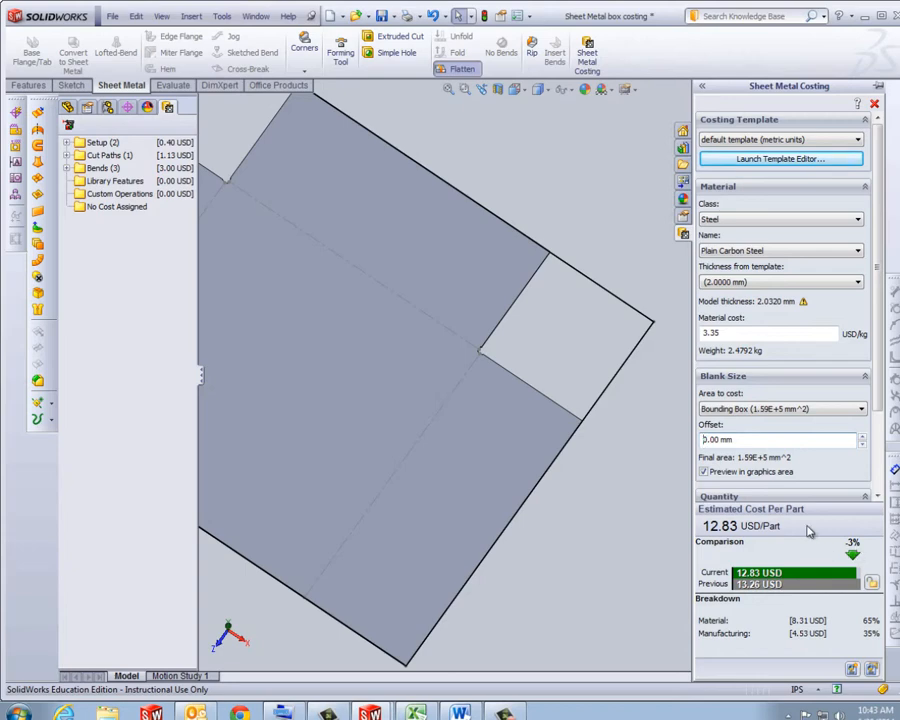
- Try Galvanized Steel and AISI 304 as the material to compare the estimated cost per part
left_click(820, 250)
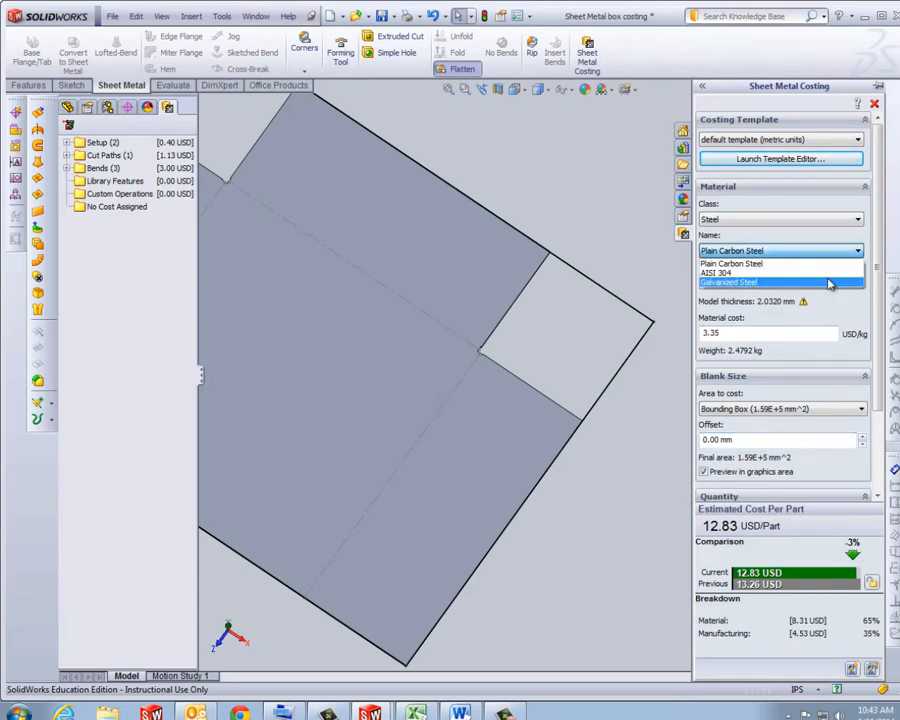
left_click(828, 283)
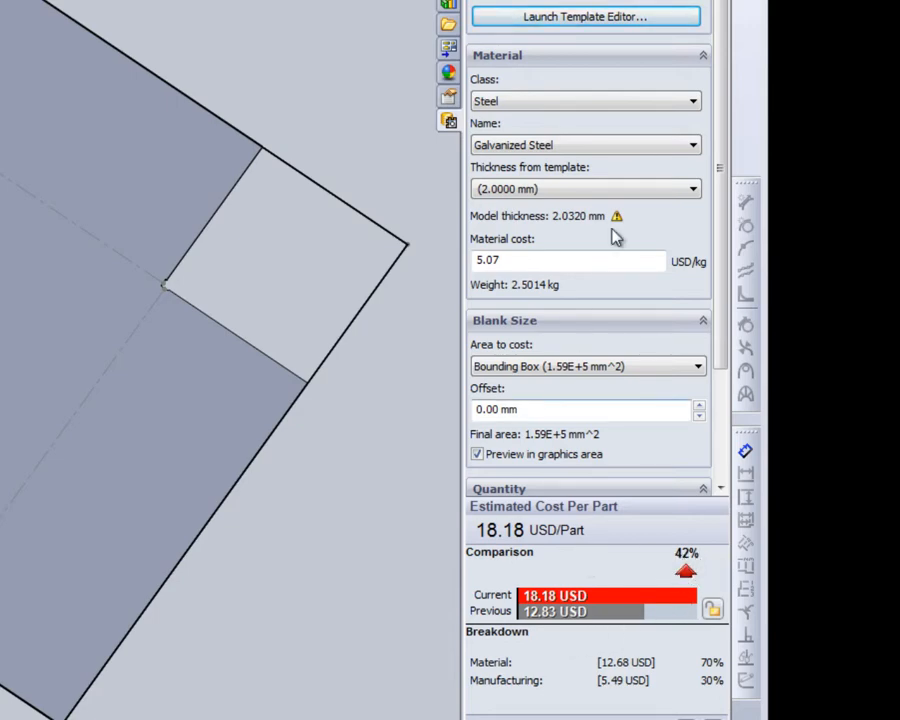
left_click(697, 150)
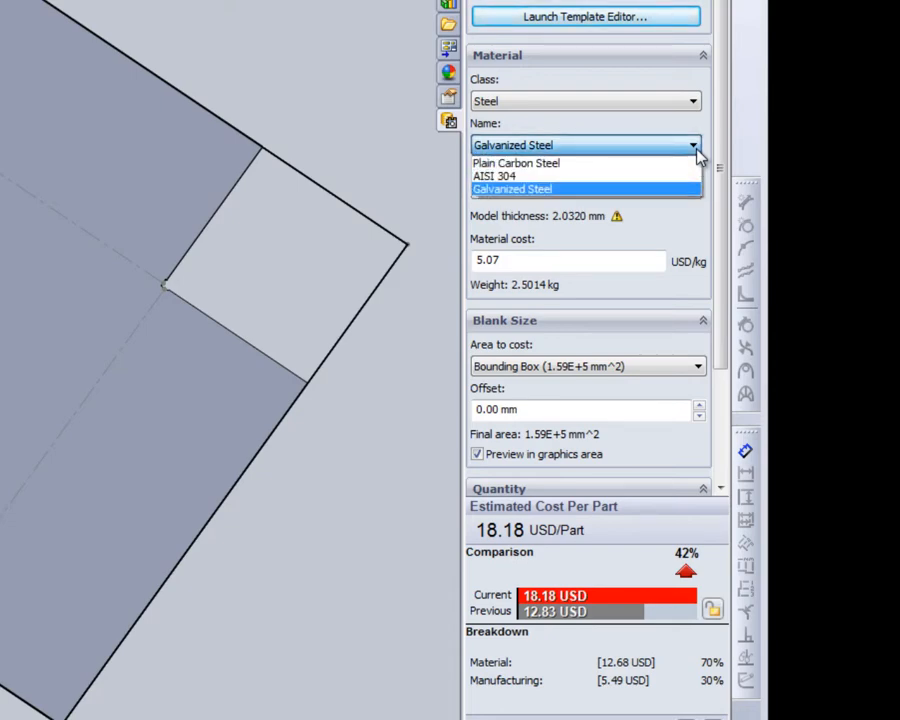
left_click(591, 178)
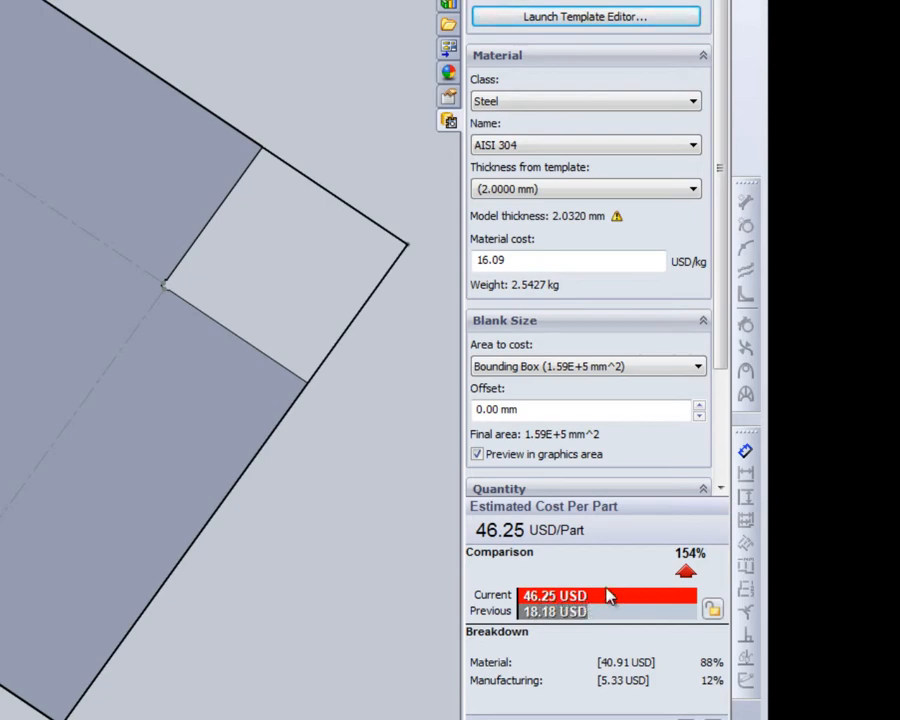
- Change the material class to Aluminium Alloys for a cost comparison and switch it back to Steel
left_click(695, 104)
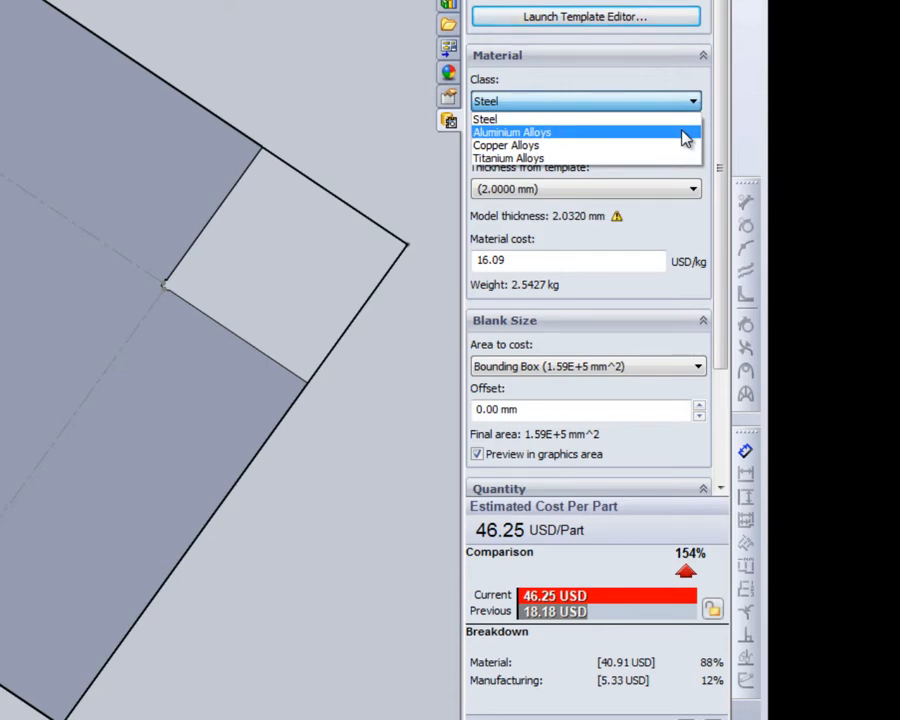
left_click(686, 134)
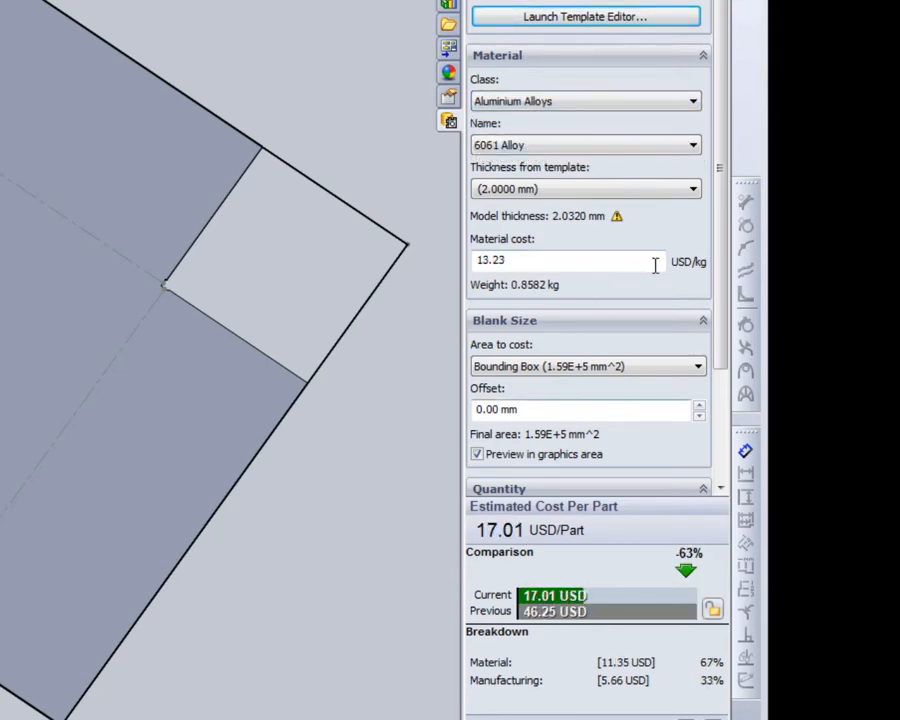
left_click(693, 104)
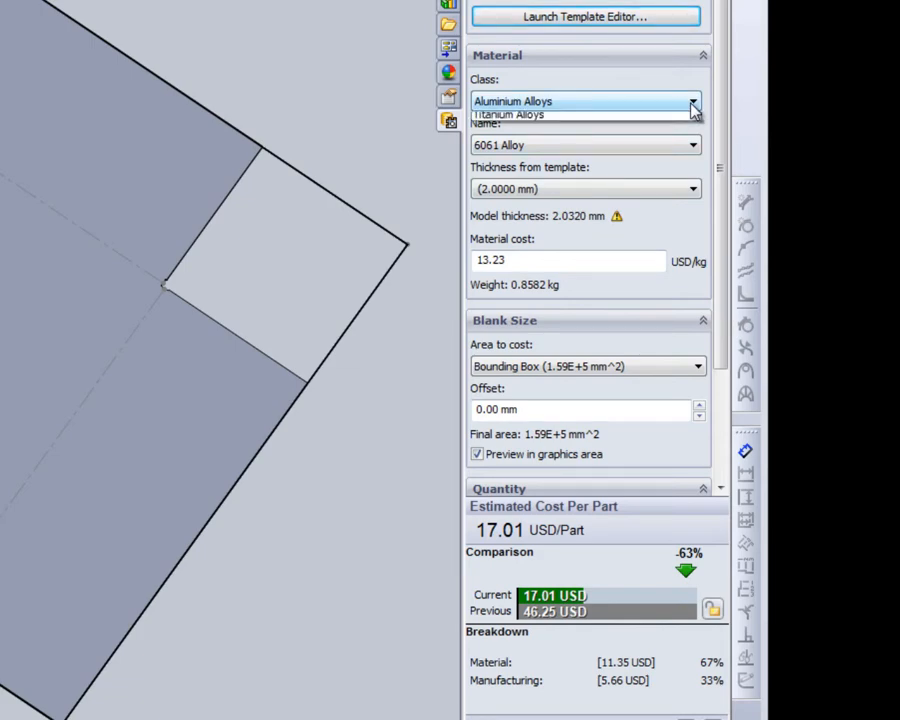
left_click(681, 122)
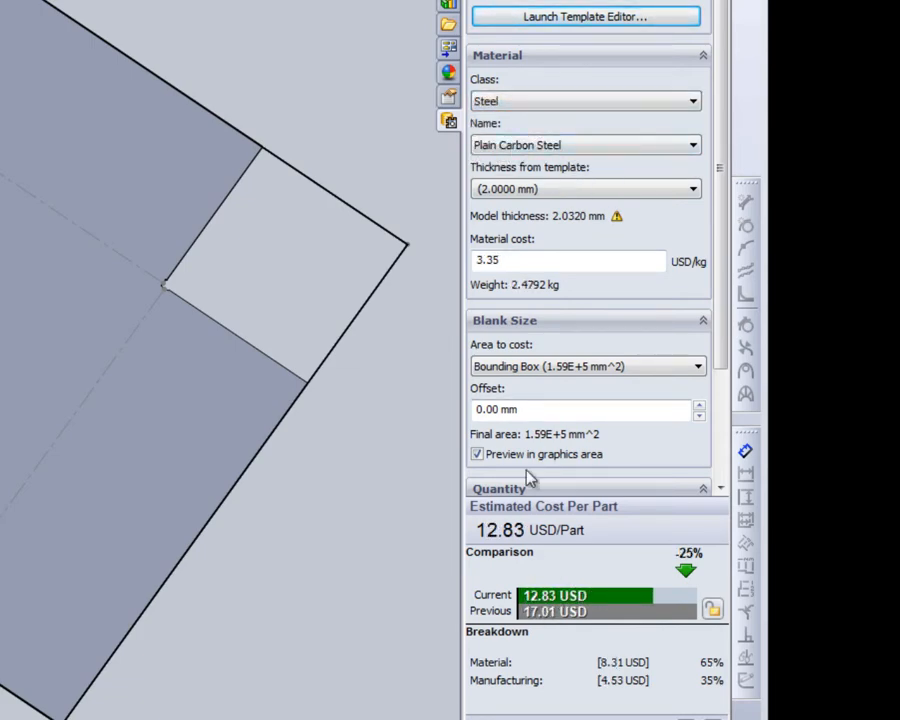
- Compare the part cost with Aluminium Alloys and Titanium Alloys as the material class, and restore Steel
left_click(693, 104)
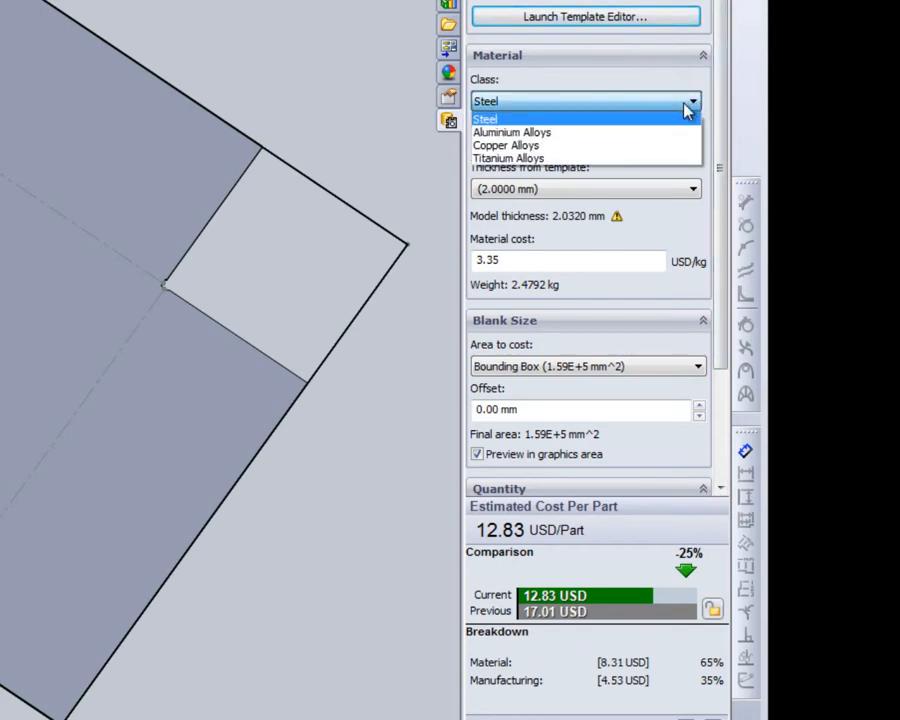
left_click(670, 140)
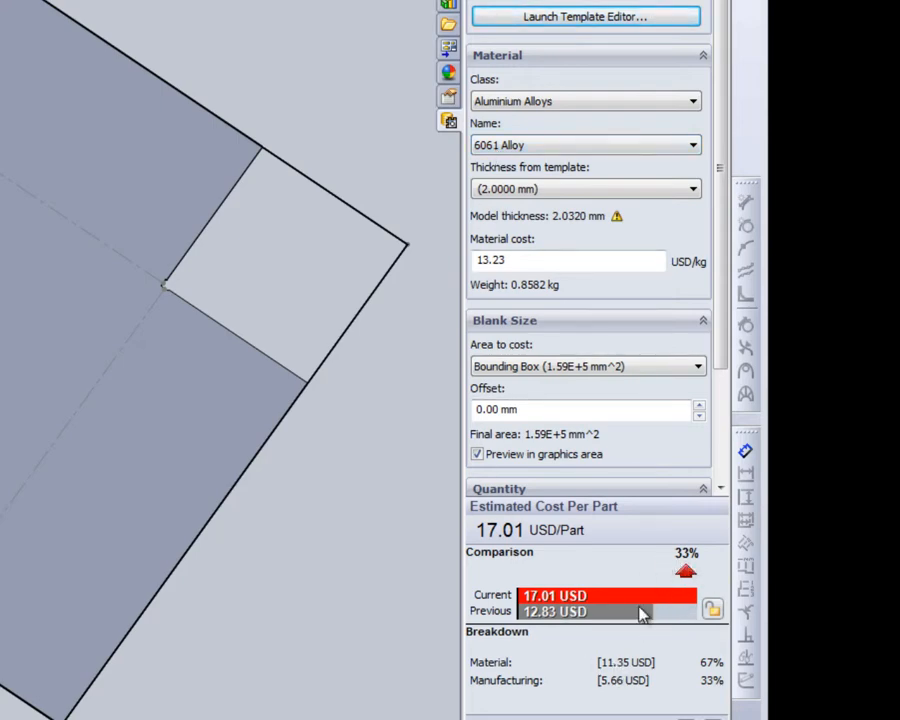
left_click(695, 104)
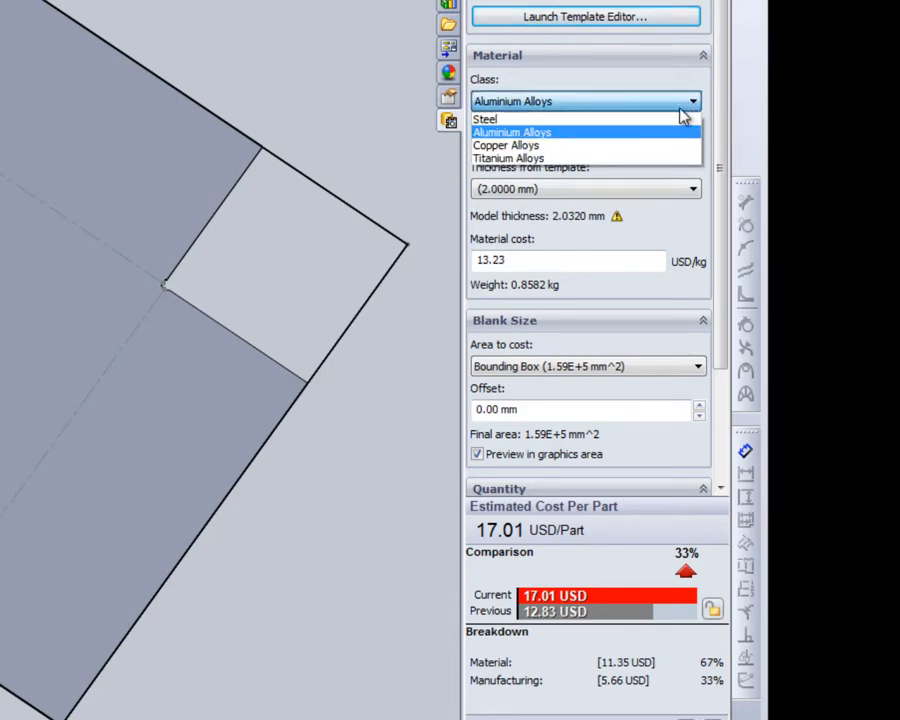
left_click(620, 162)
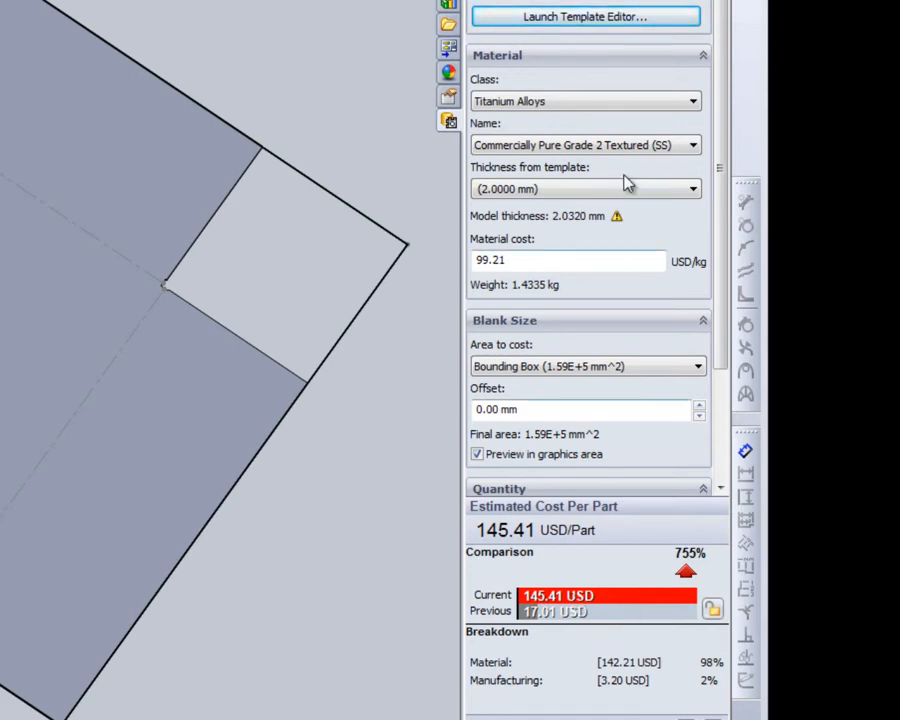
left_click(693, 104)
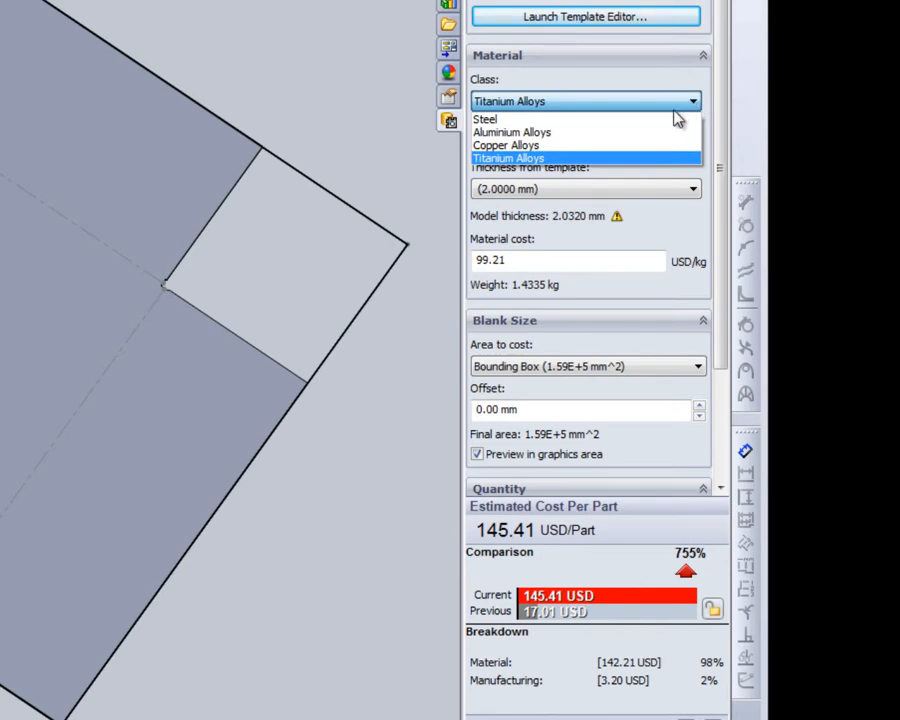
left_click(675, 121)
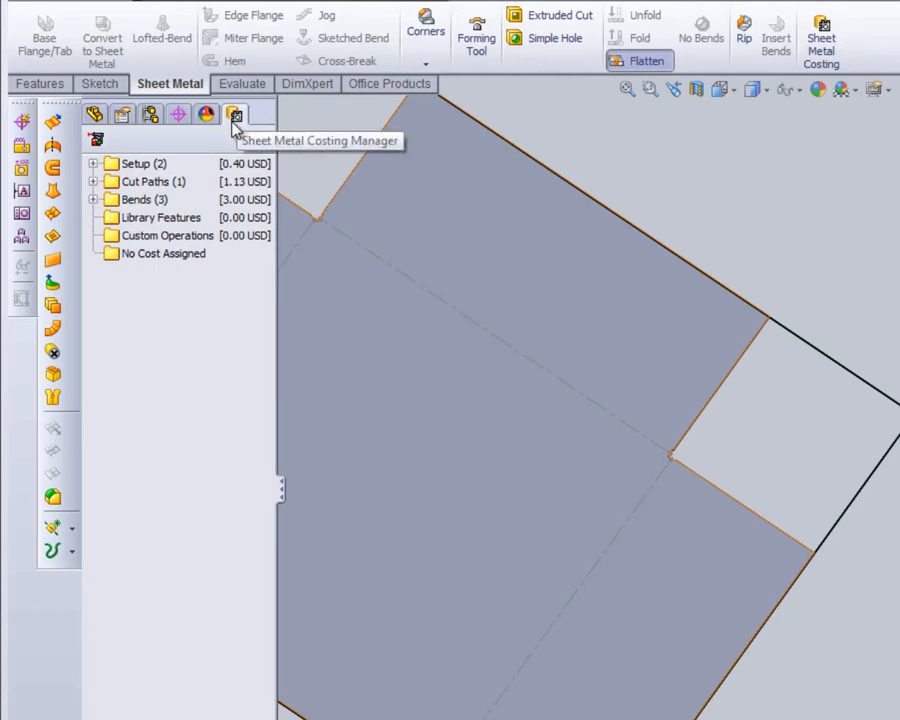
- Expand the Setup, Cut Paths and Bends cost groups and examine the laser setup, cut path and SharpBend1 costs
left_click(93, 163)
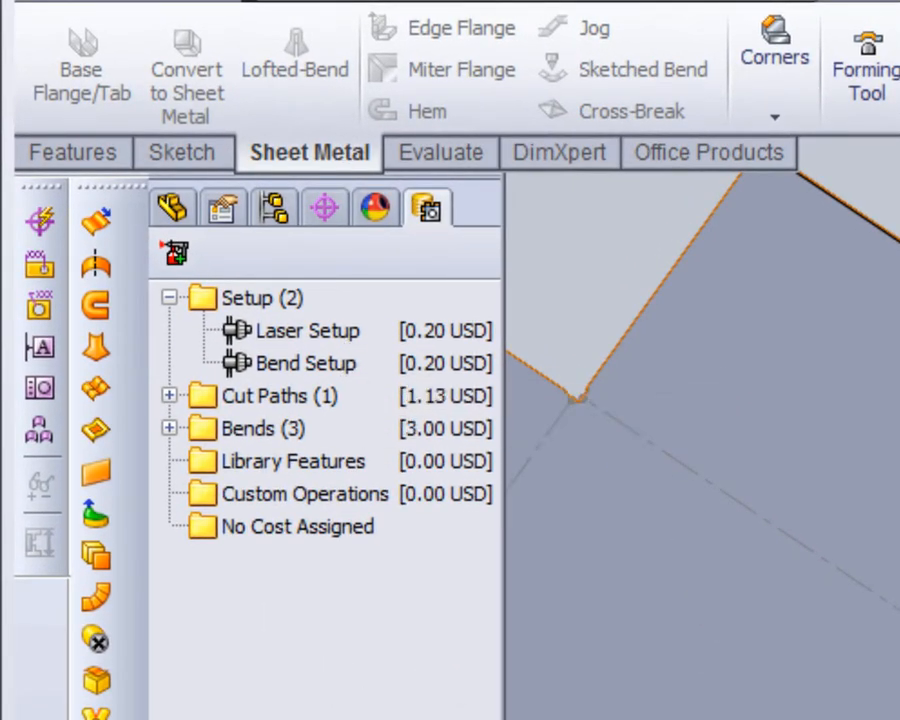
left_click(299, 336)
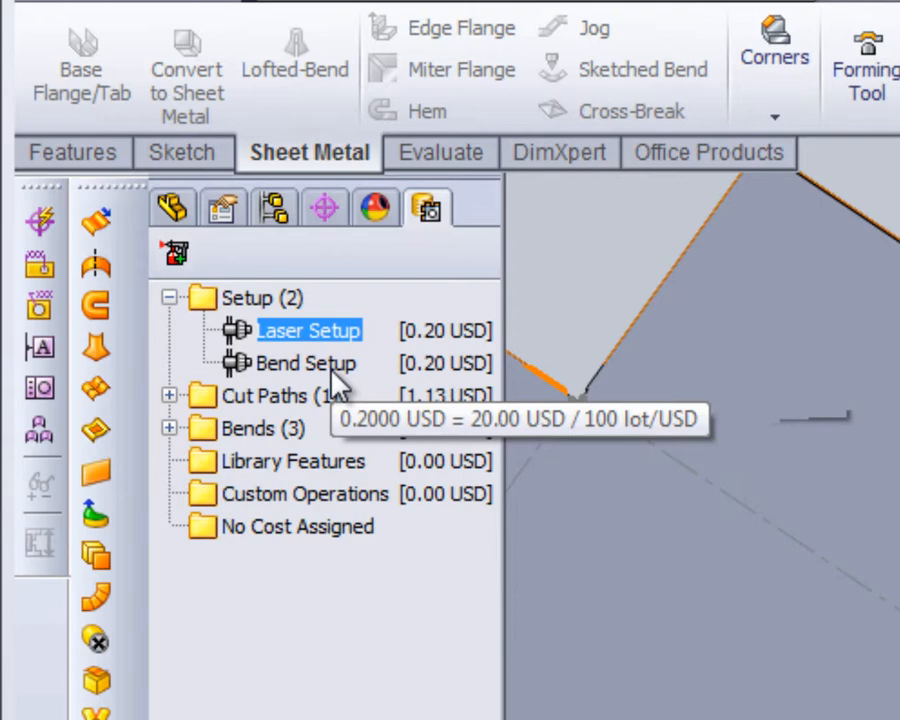
left_click(169, 396)
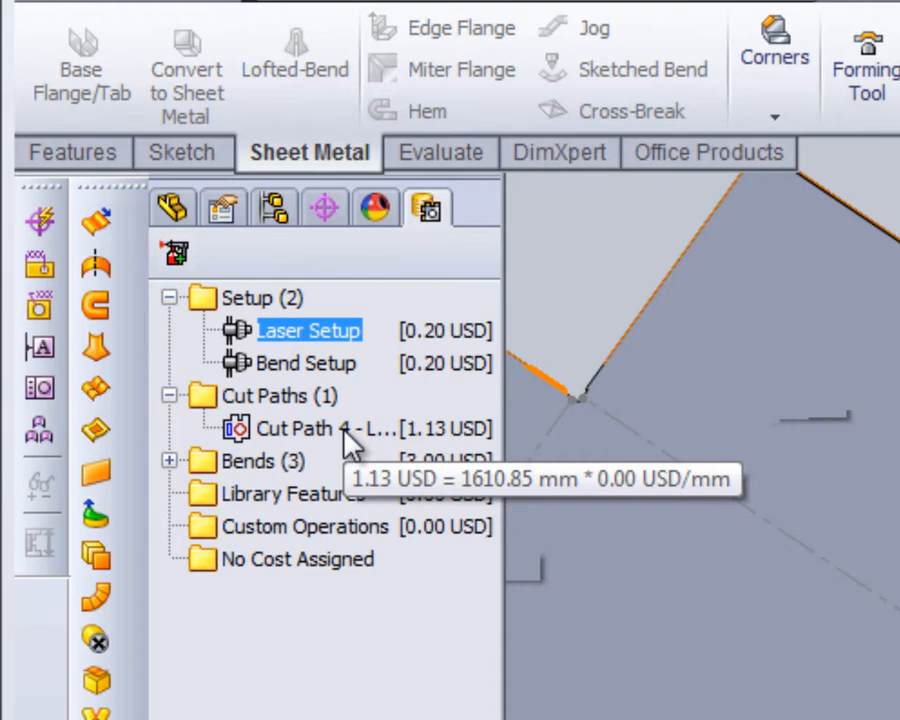
left_click(170, 461)
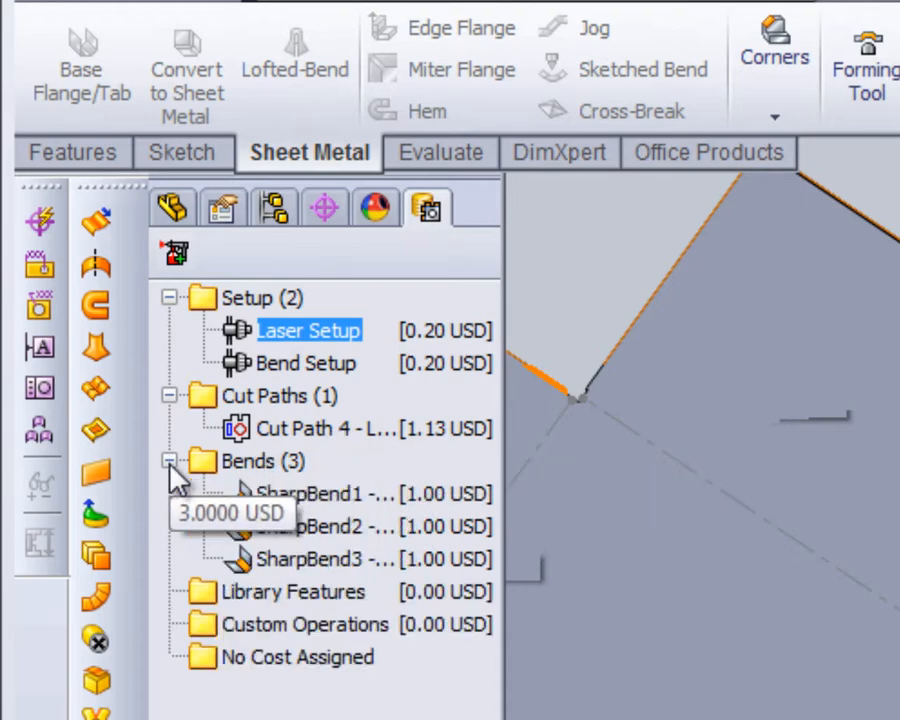
left_click(348, 506)
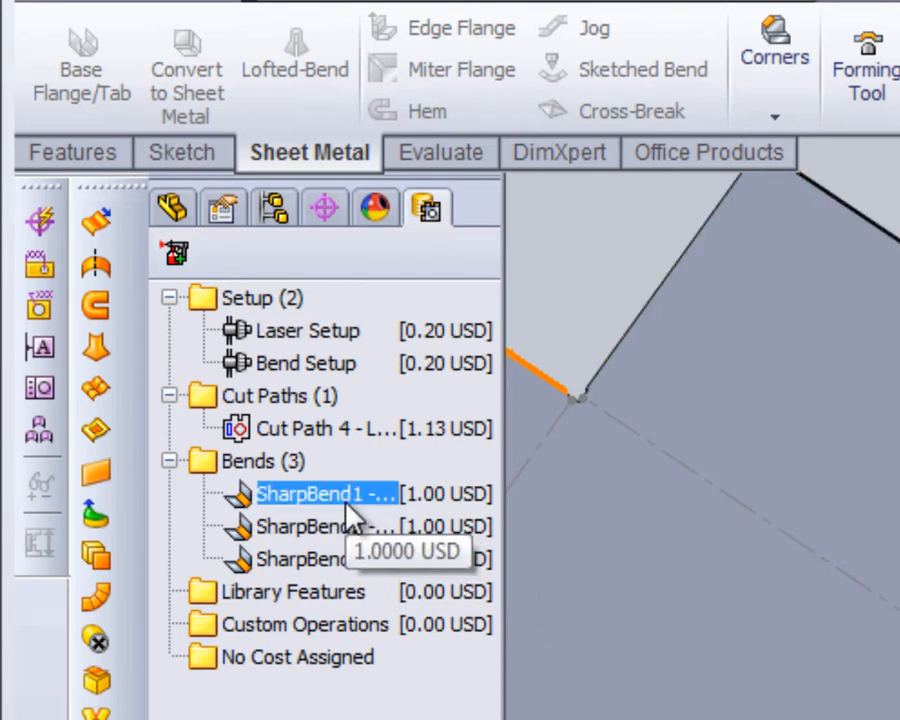